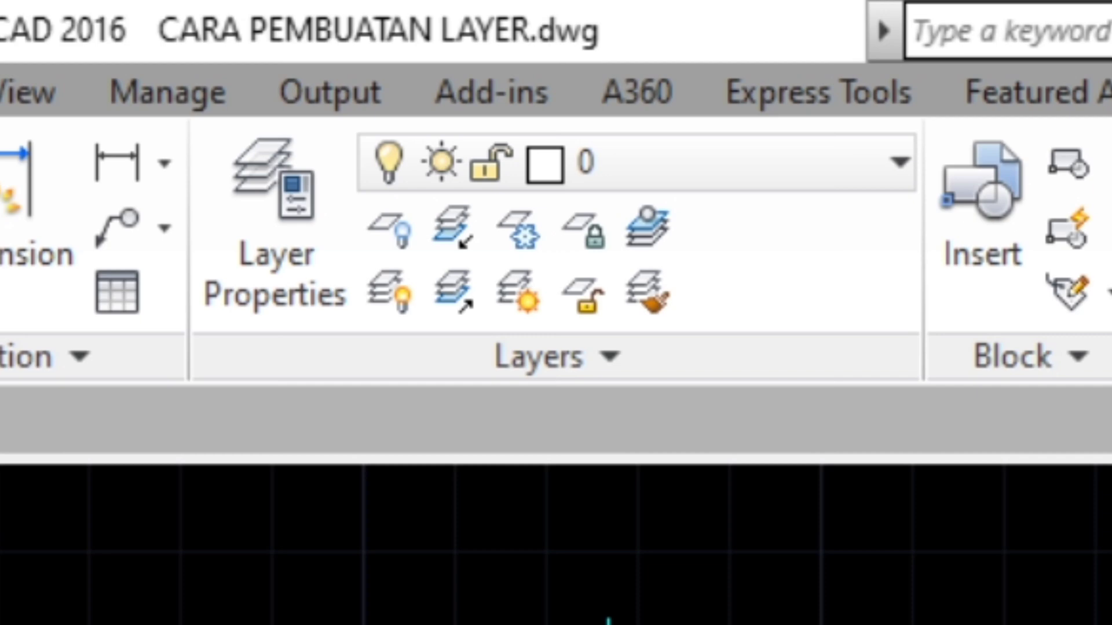
Open the layer properties manager and create a new layer named LAYER 1
{"action": "key", "text": "Return"}
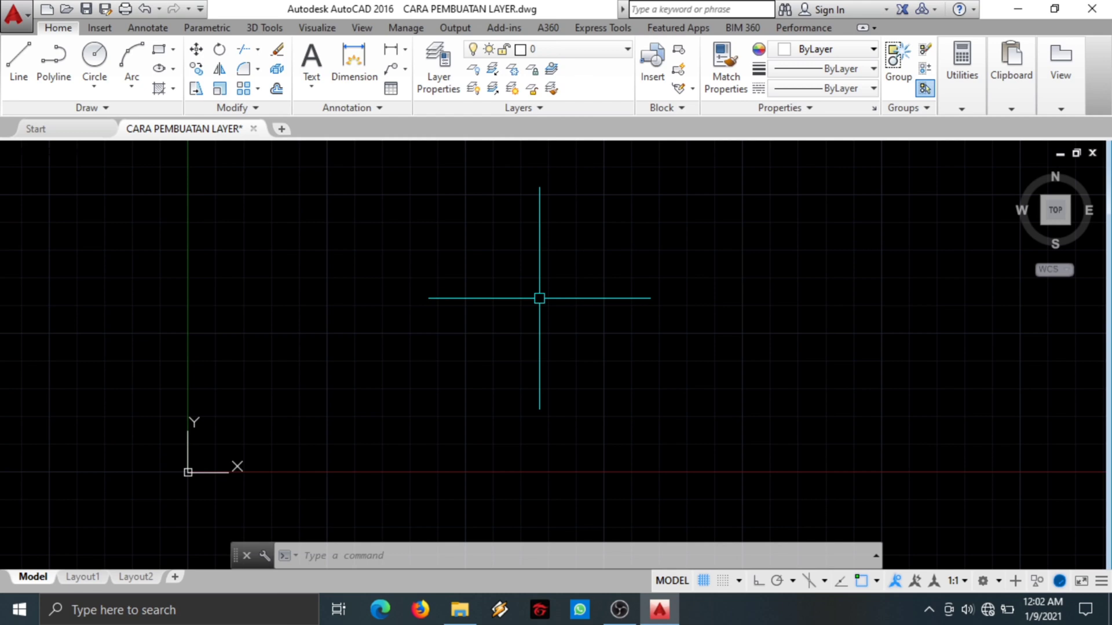
{"action": "type", "text": "LA"}
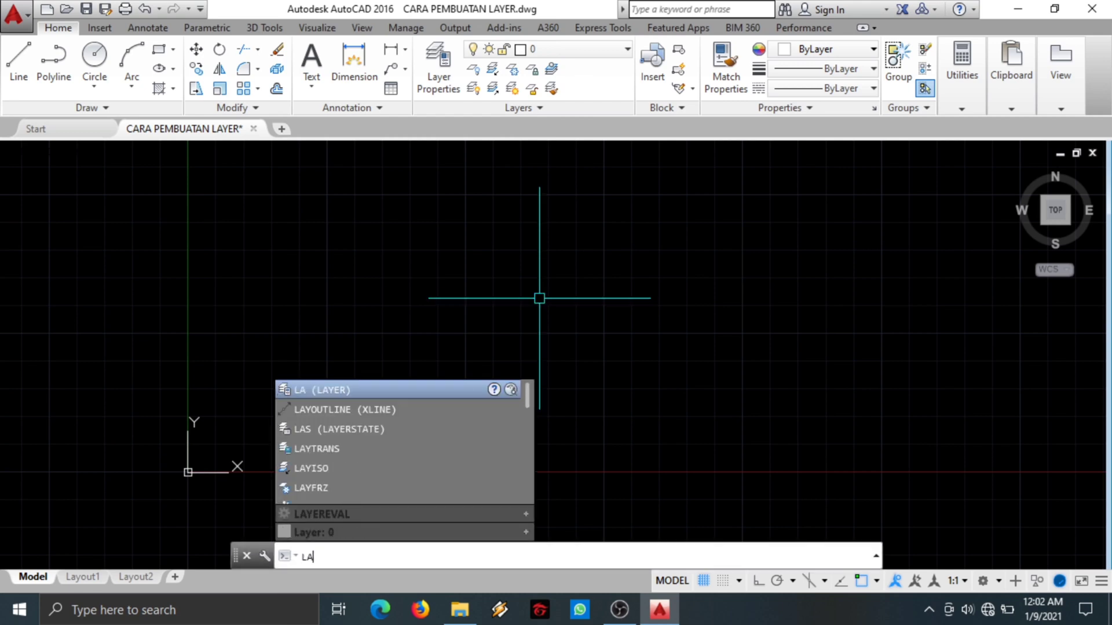
{"action": "key", "text": "Return"}
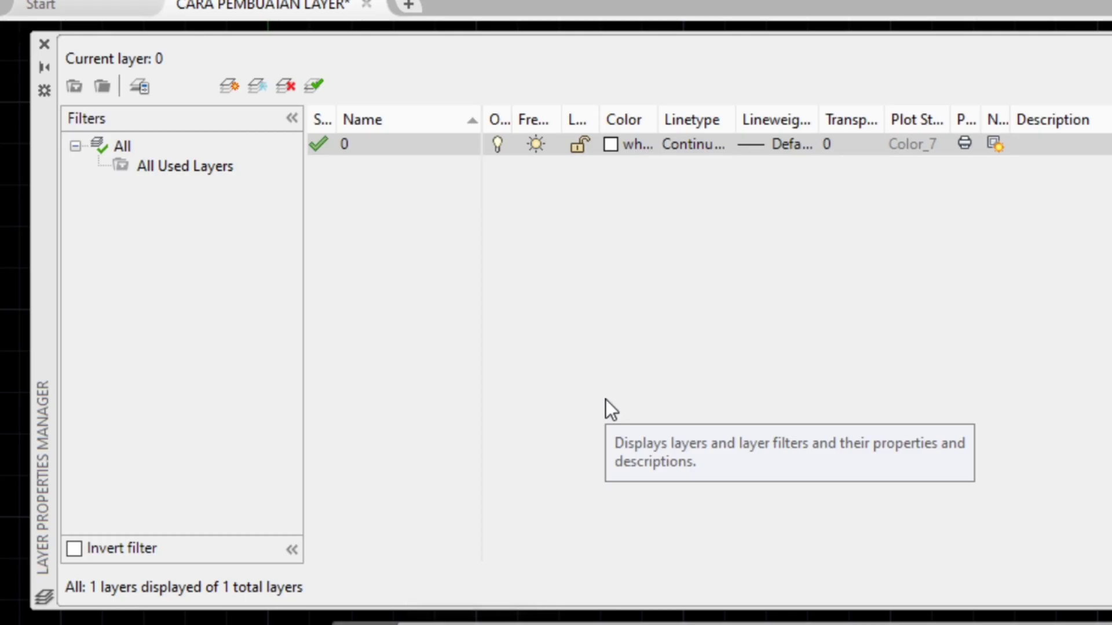
{"action": "left_click", "coordinate": [229, 88]}
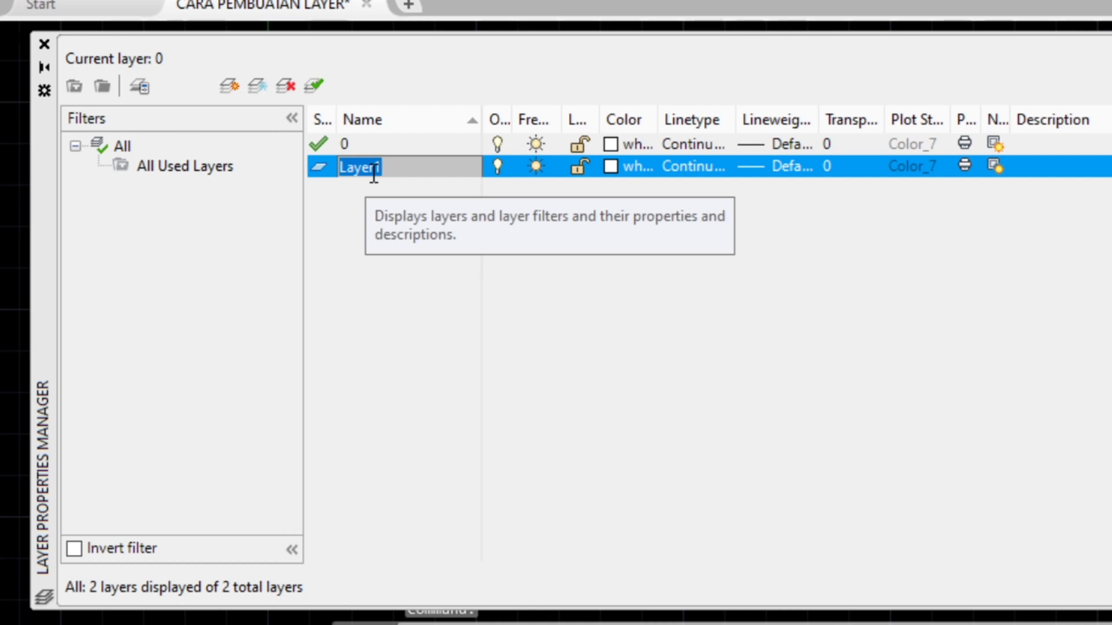
{"action": "type", "text": "L"}
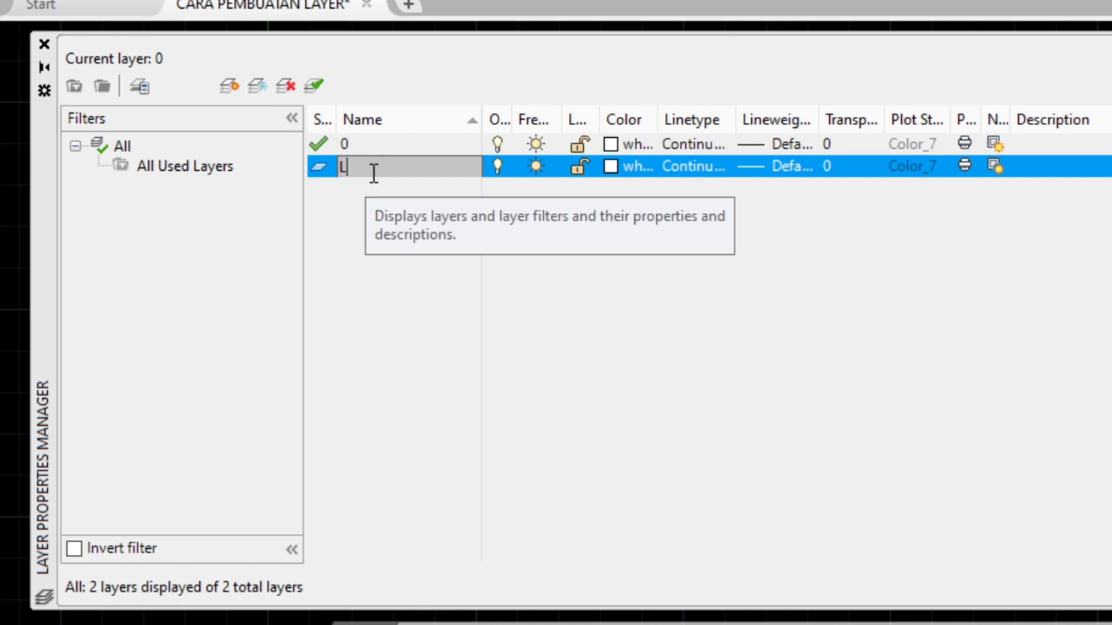
{"action": "type", "text": "AYER 1"}
{"action": "key", "text": "Return"}
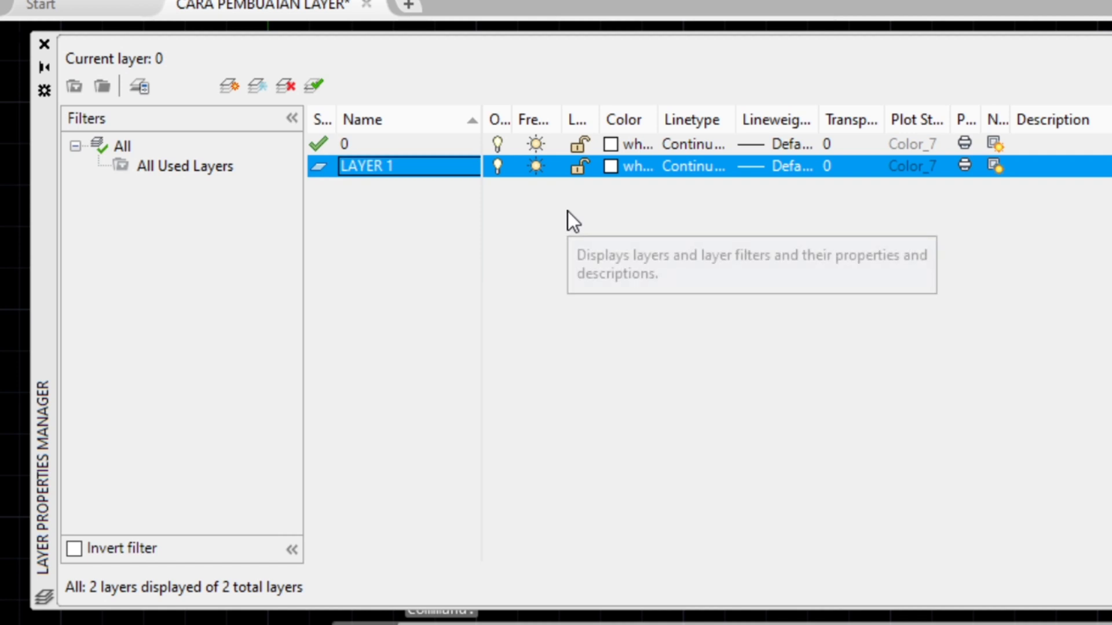
Give LAYER 1 the color red, the Continuous linetype and a 0.13 mm lineweight, and add another new layer
{"action": "left_click", "coordinate": [611, 167]}
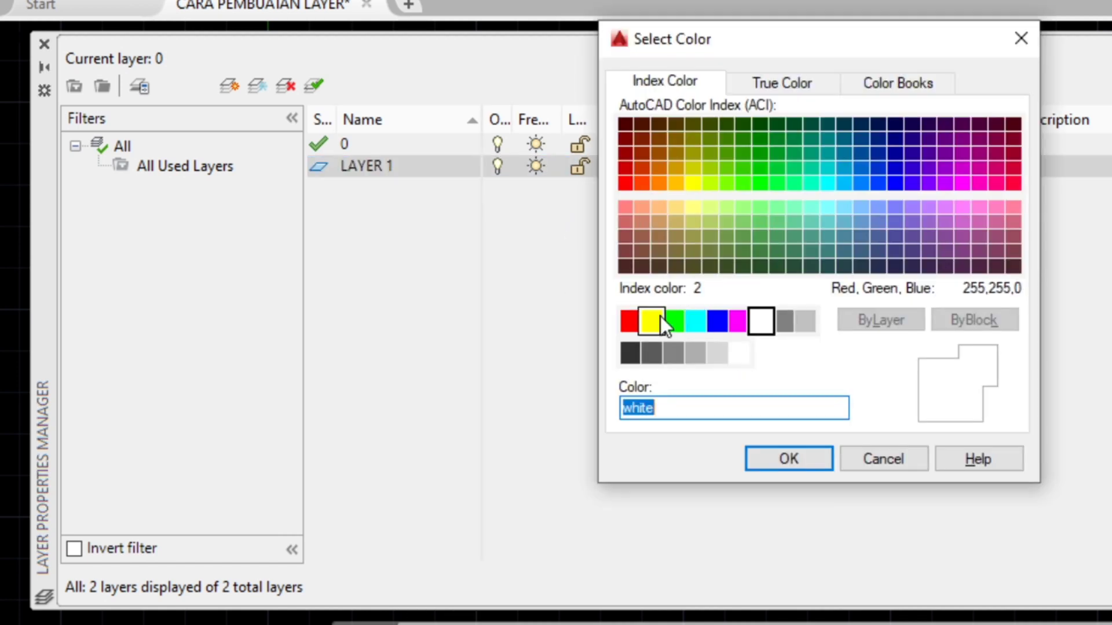
{"action": "left_click", "coordinate": [629, 321]}
{"action": "left_click", "coordinate": [758, 464]}
{"action": "left_click", "coordinate": [687, 167]}
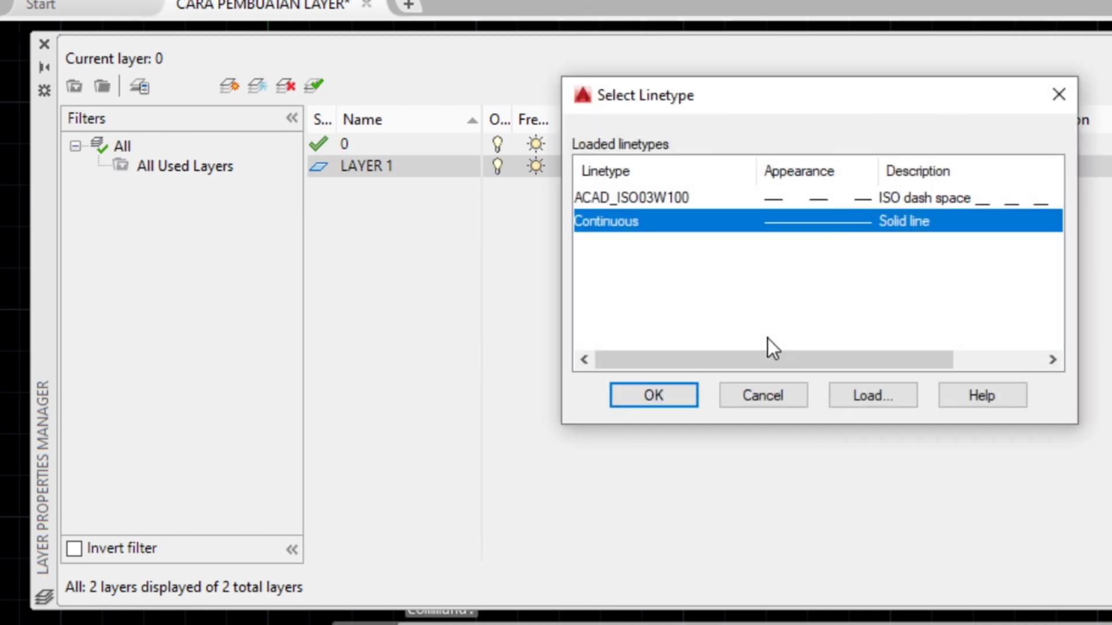
{"action": "left_click", "coordinate": [684, 398]}
{"action": "left_click", "coordinate": [753, 167]}
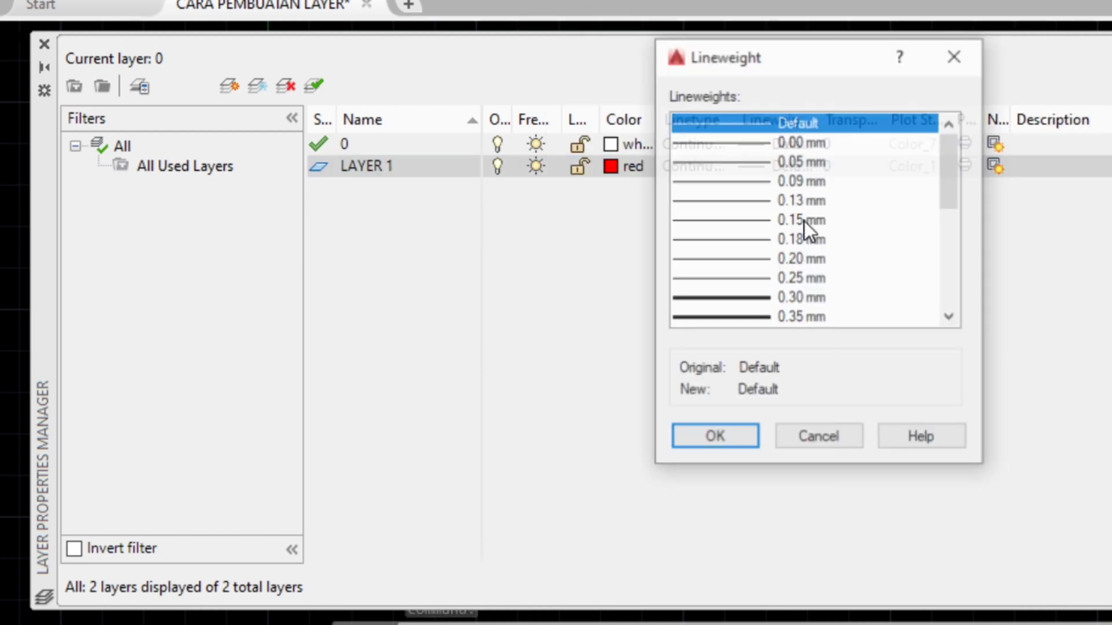
{"action": "double_click", "coordinate": [798, 195]}
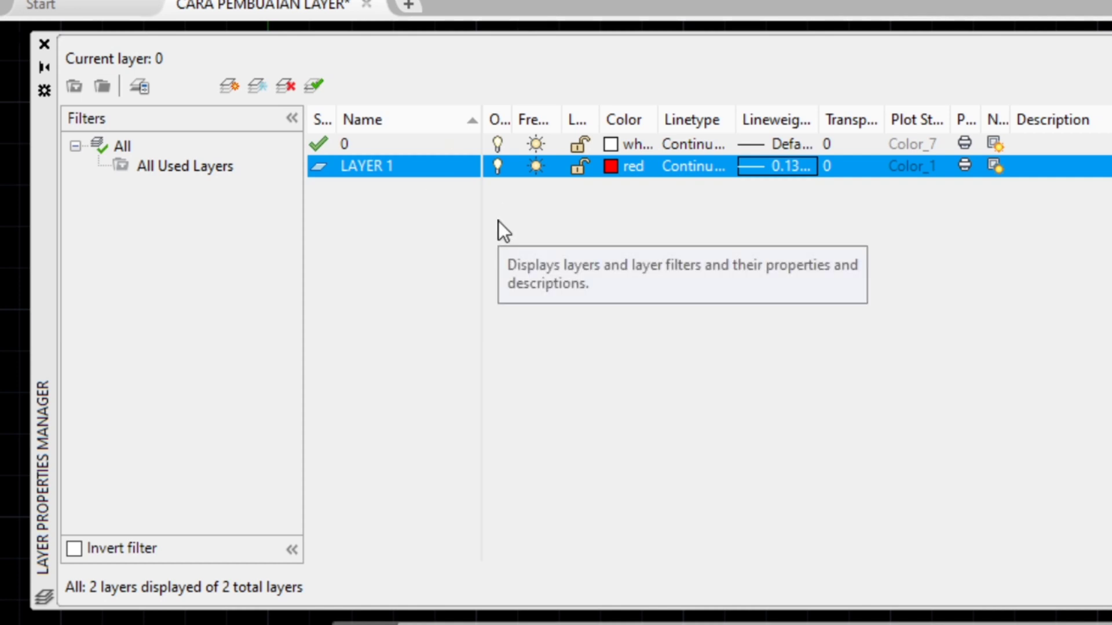
{"action": "left_click", "coordinate": [226, 89]}
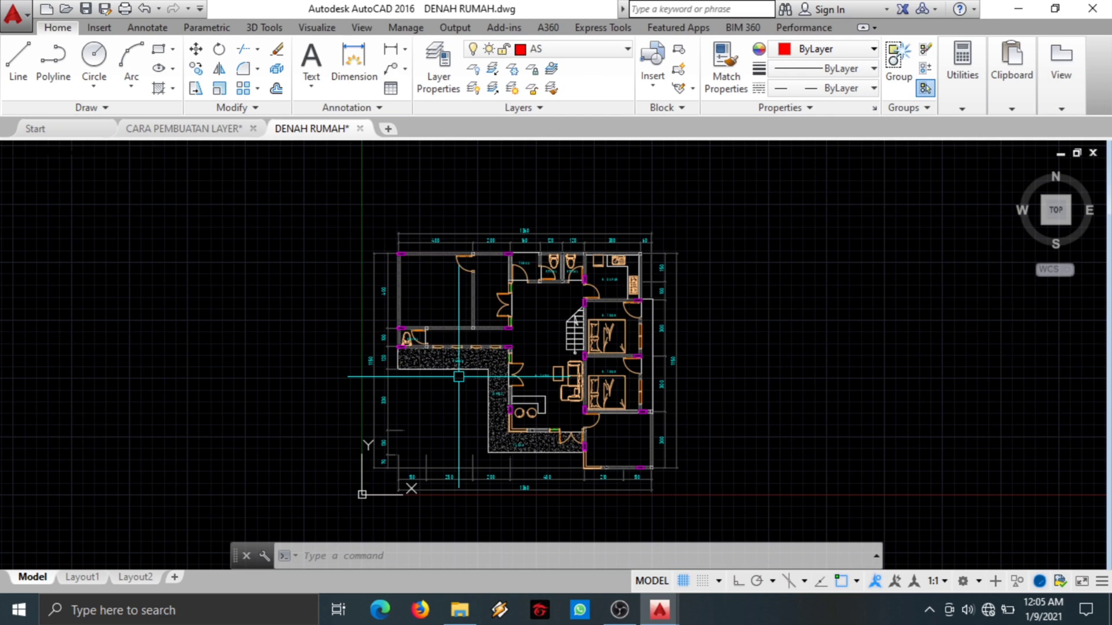
Open the layer properties of the DENAH RUMAH drawing and rename the DINDING layer as DDG
{"action": "left_click", "coordinate": [440, 67]}
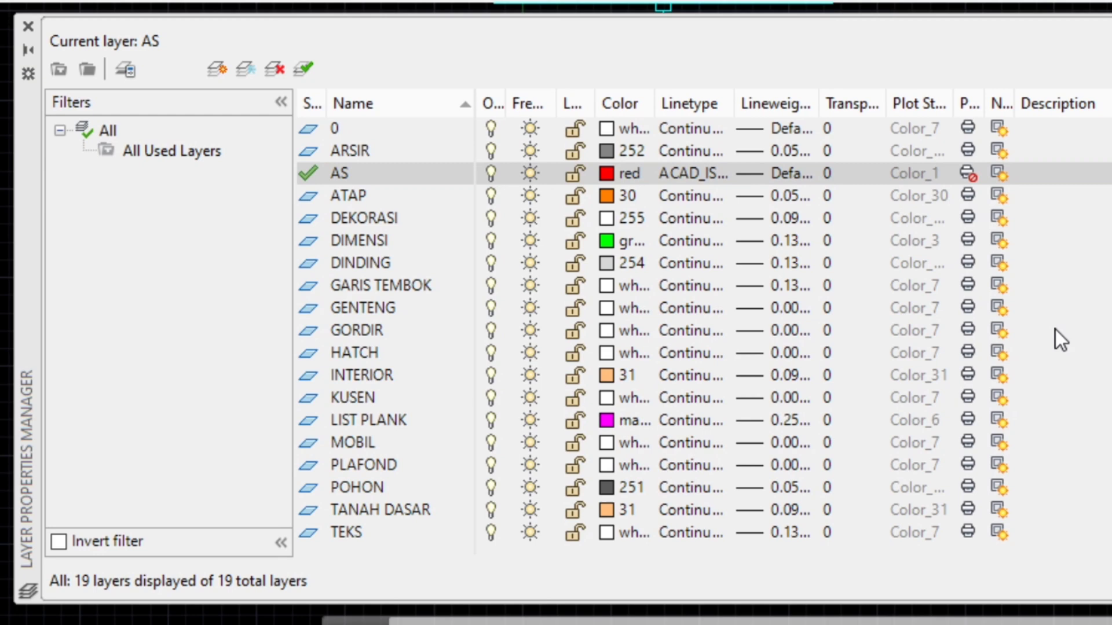
{"action": "left_click", "coordinate": [356, 265]}
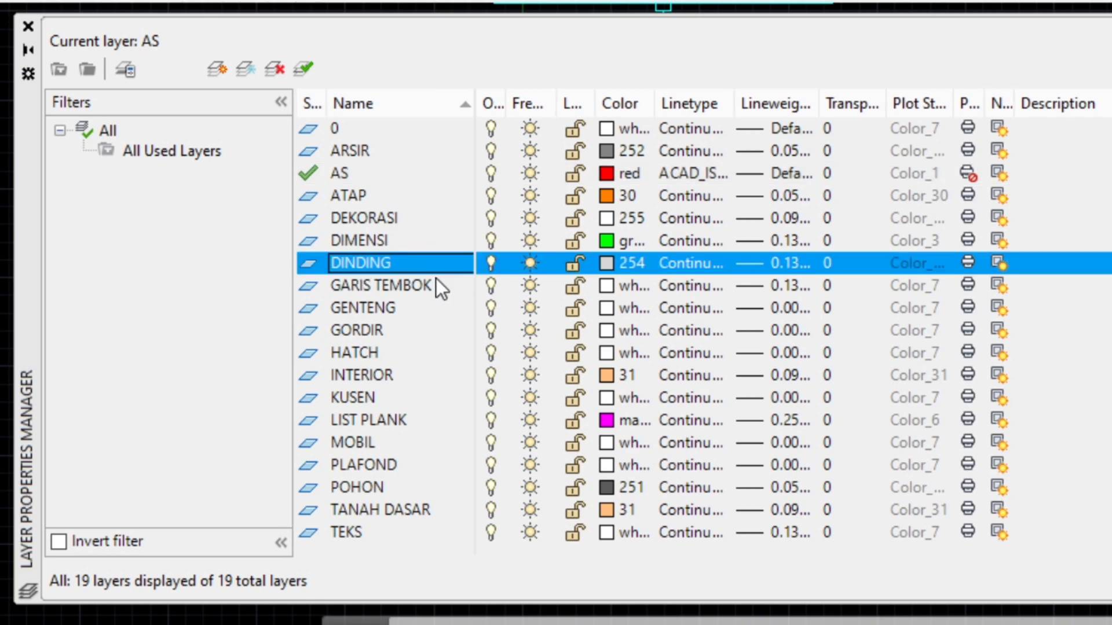
{"action": "key", "text": "F2"}
{"action": "type", "text": "D"}
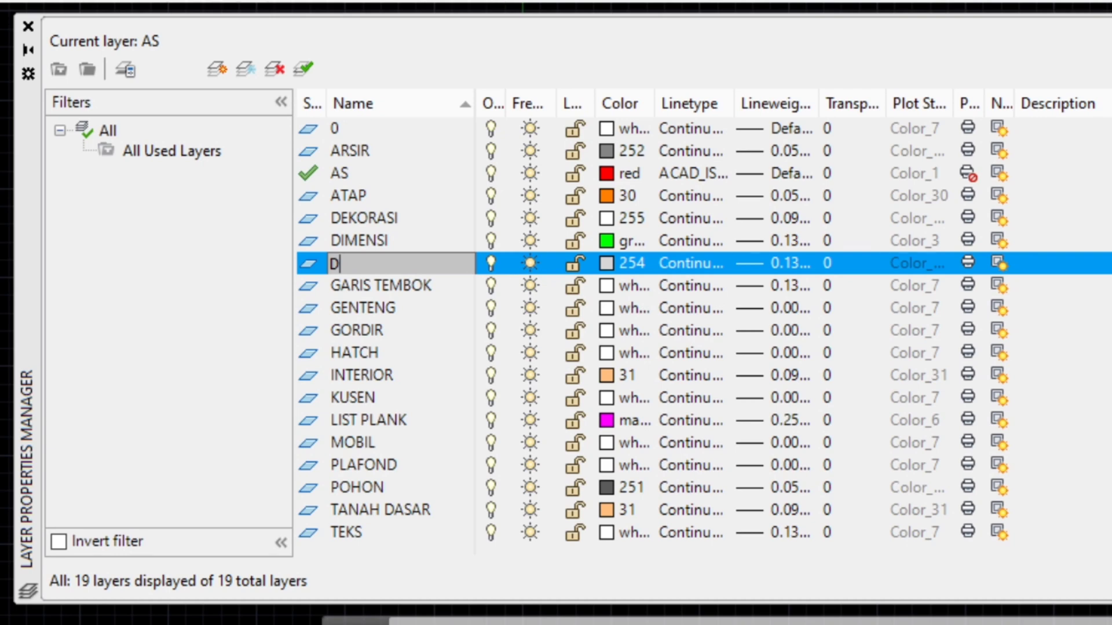
{"action": "type", "text": "DG"}
{"action": "key", "text": "Return"}
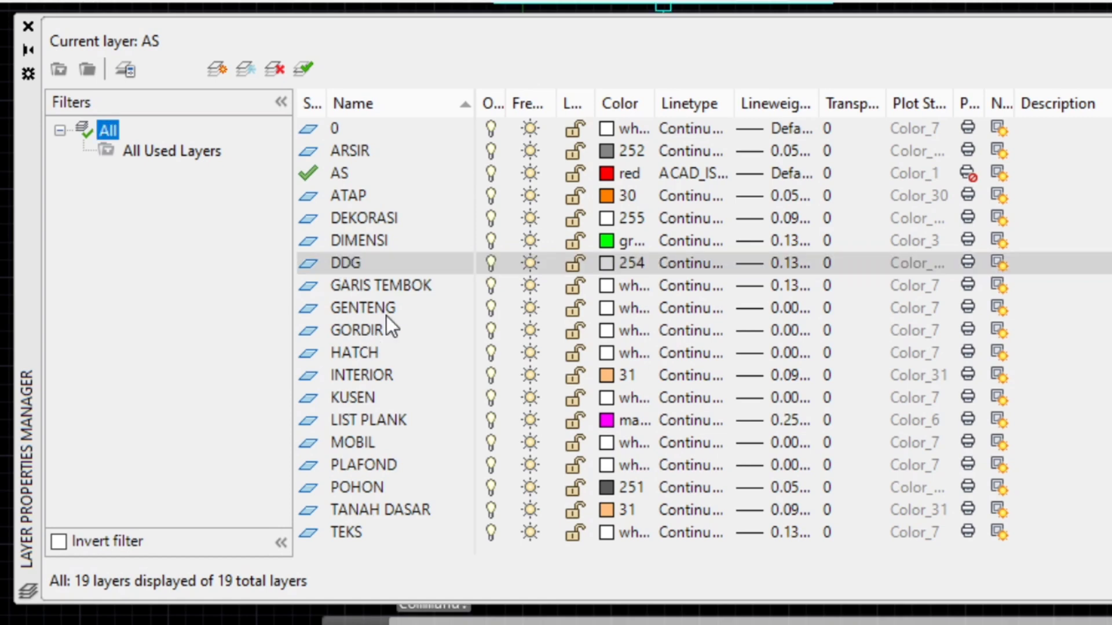
{"action": "left_click", "coordinate": [371, 376]}
{"action": "left_click", "coordinate": [365, 336]}
{"action": "left_click", "coordinate": [369, 307]}
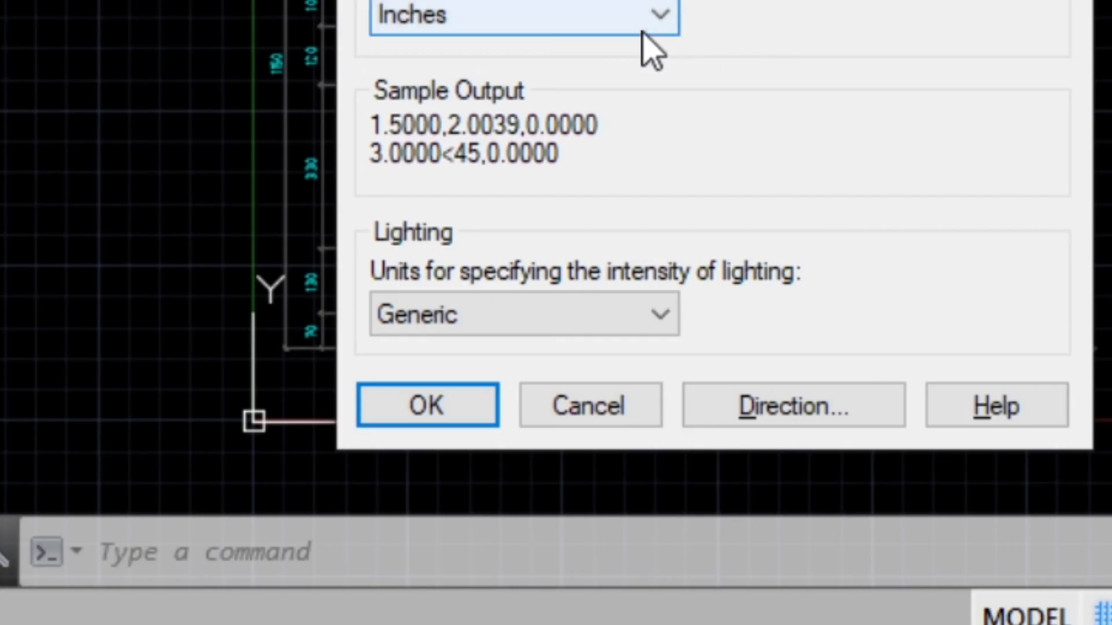
{"action": "left_click", "coordinate": [644, 26]}
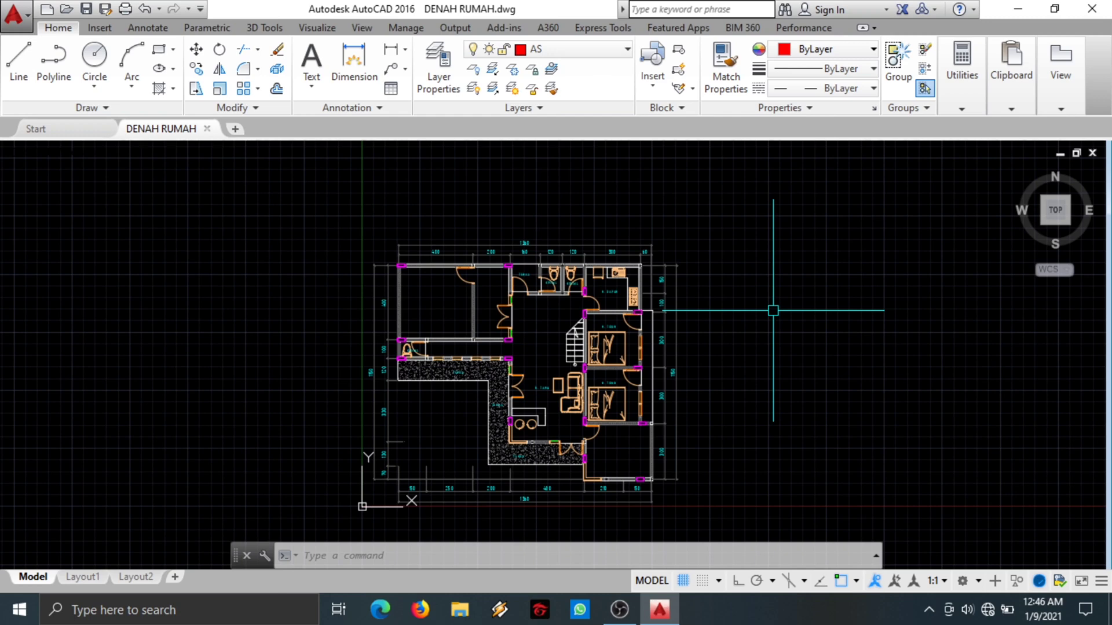
Set the lighting intensity units to Generic in the drawing units settings and accept the change
{"action": "left_click", "coordinate": [302, 557]}
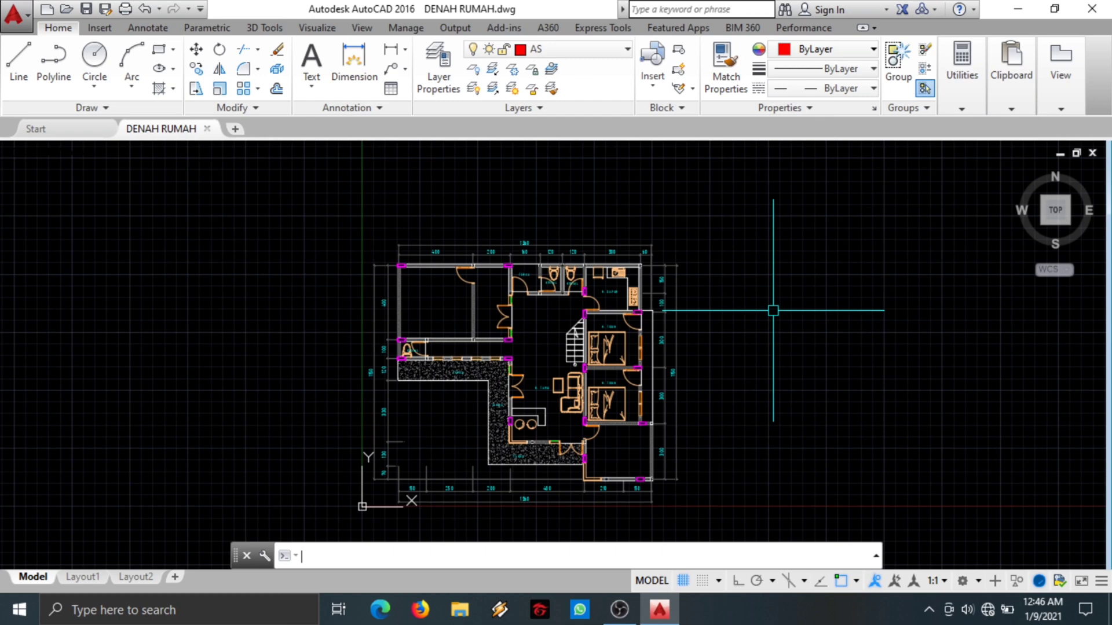
{"action": "type", "text": "un"}
{"action": "key", "text": "Return"}
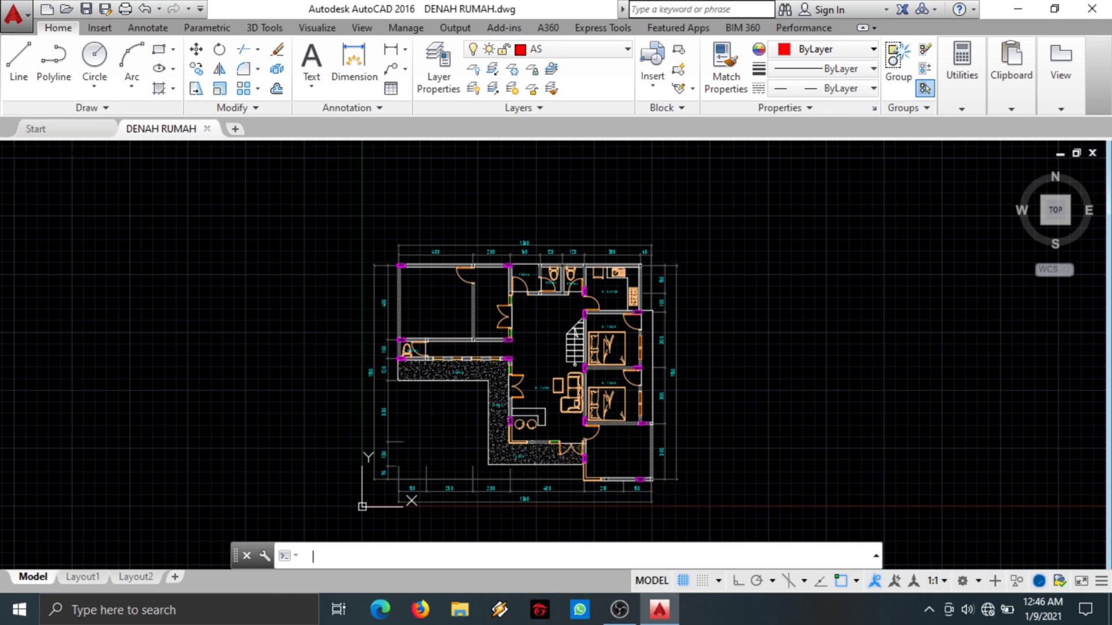
{"action": "type", "text": "un"}
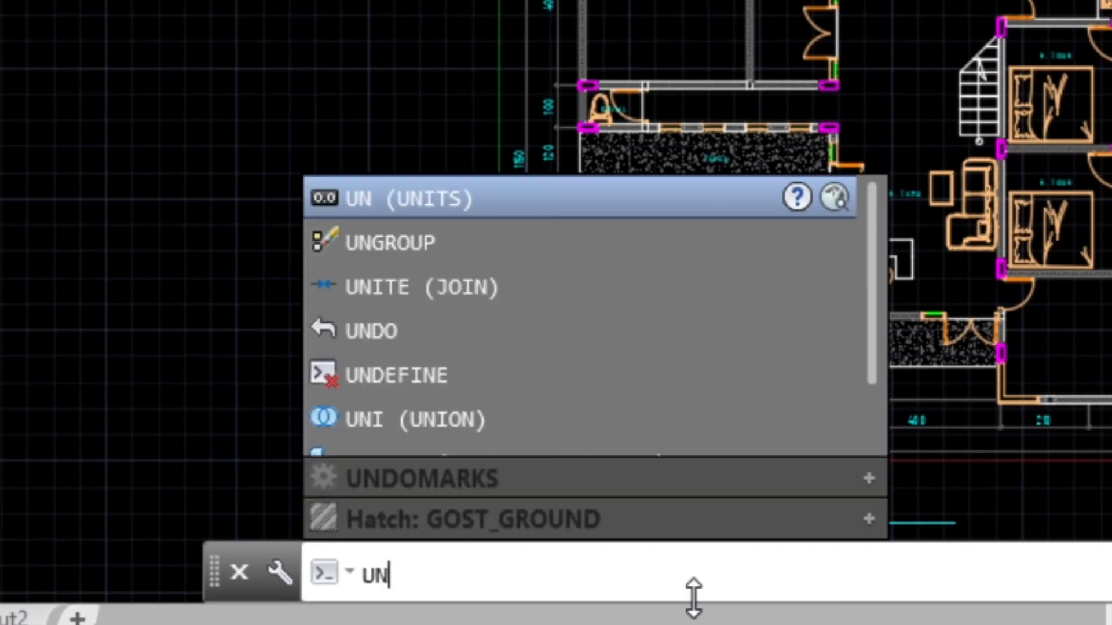
{"action": "key", "text": "Return"}
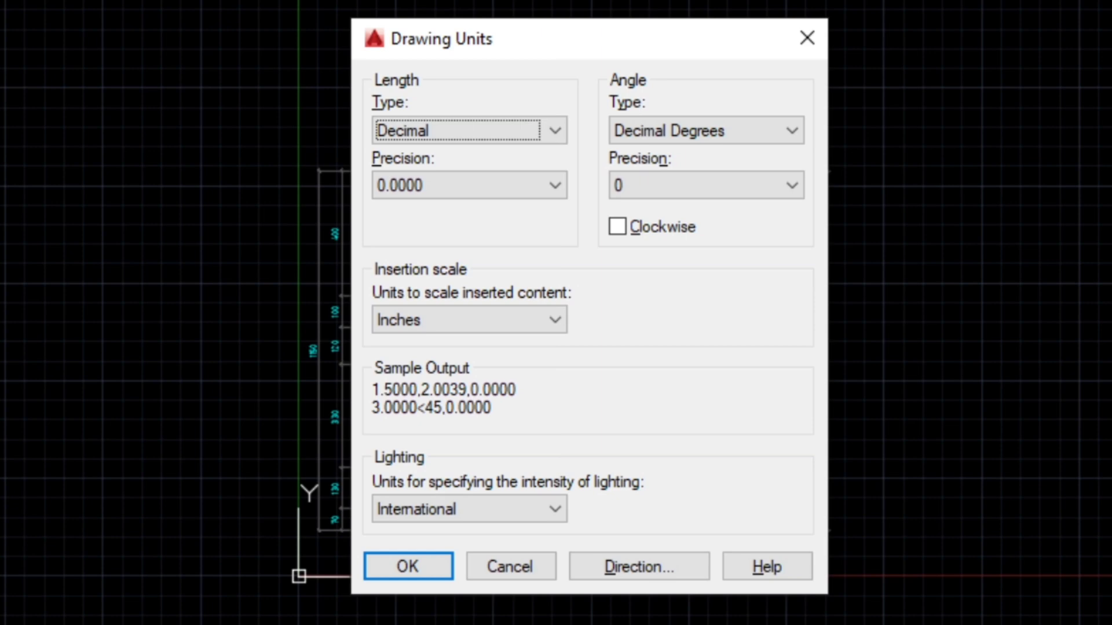
{"action": "left_click", "coordinate": [455, 505]}
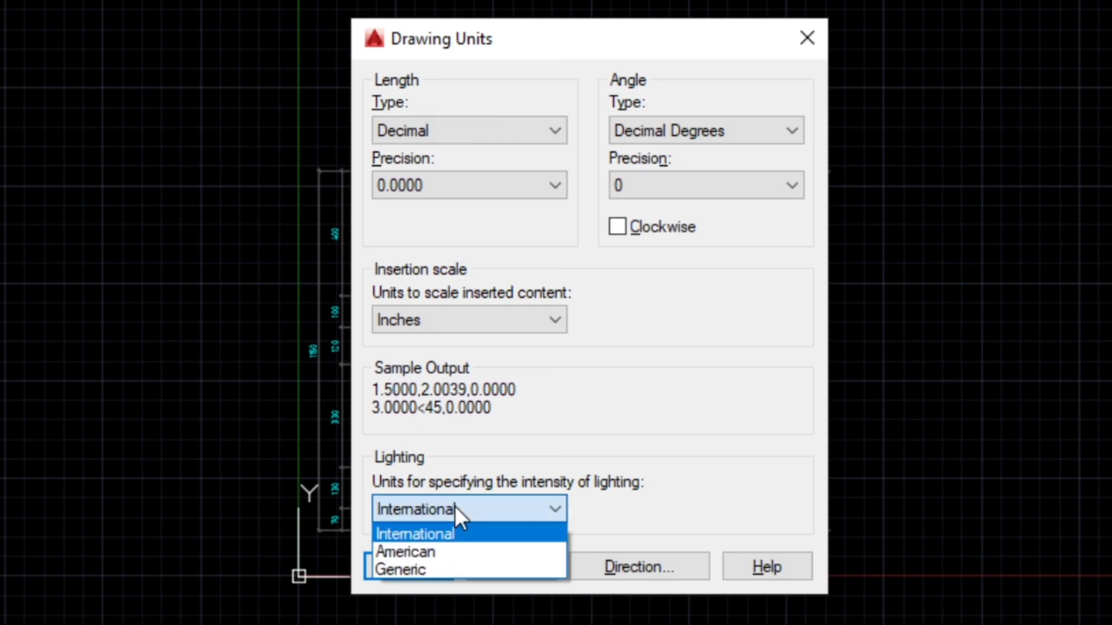
{"action": "left_click", "coordinate": [449, 574]}
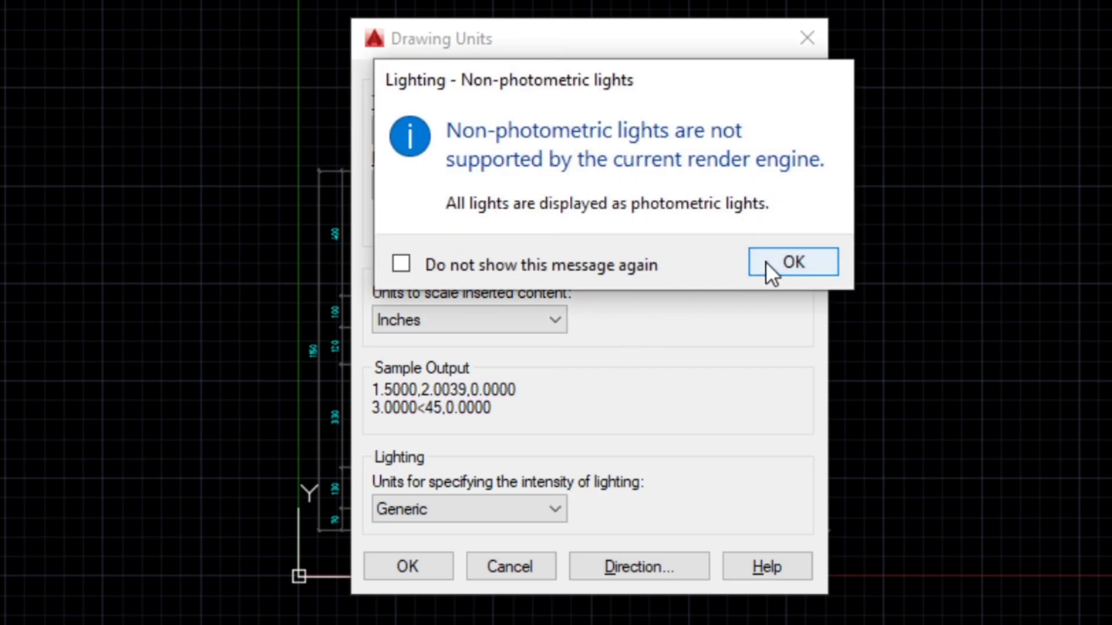
{"action": "left_click", "coordinate": [766, 261]}
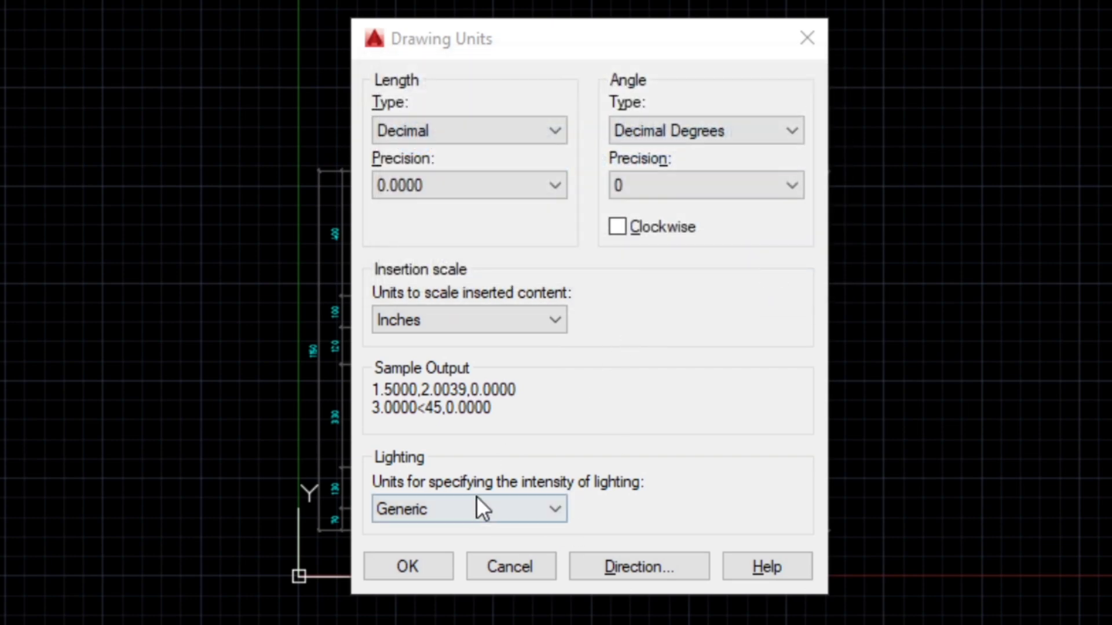
{"action": "left_click", "coordinate": [422, 568]}
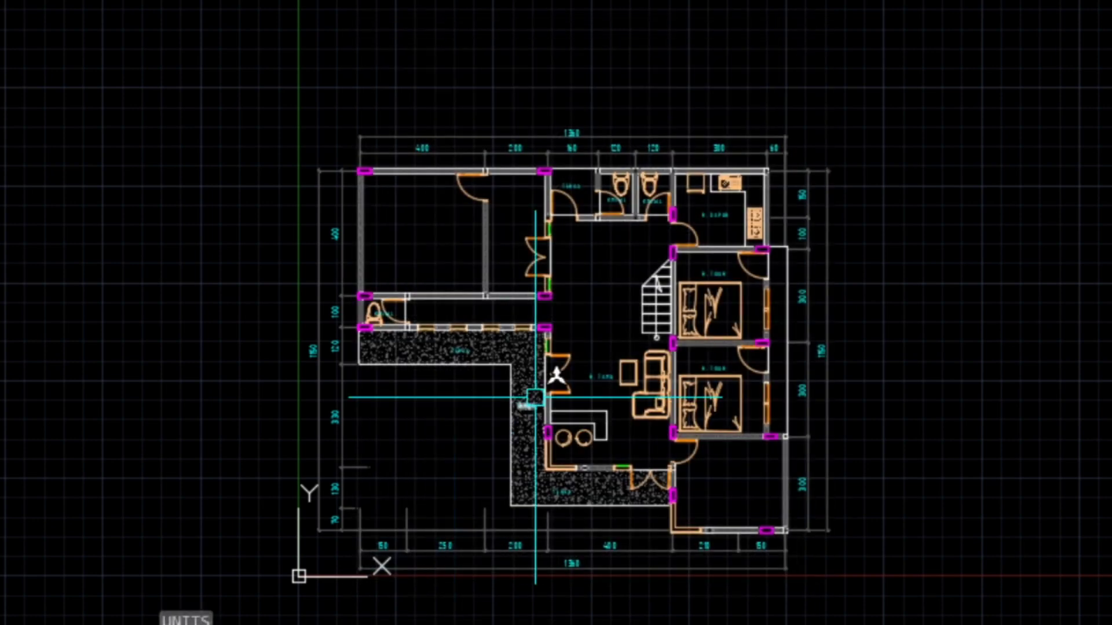